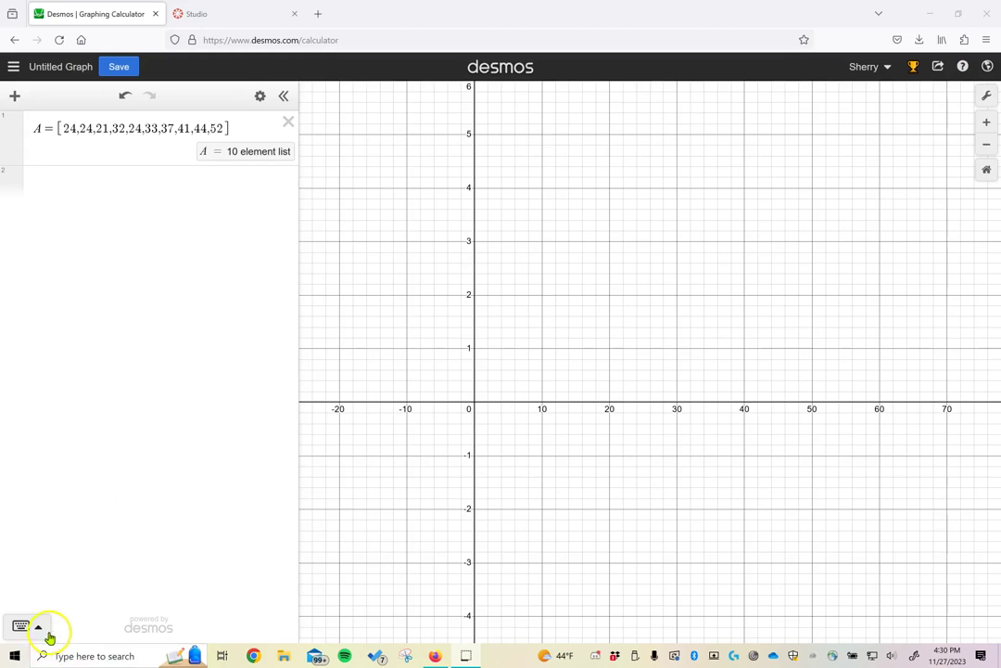
Insert the histogram function from the keypad's Visualizations functions list
{"action": "left_click", "coordinate": [47, 632]}
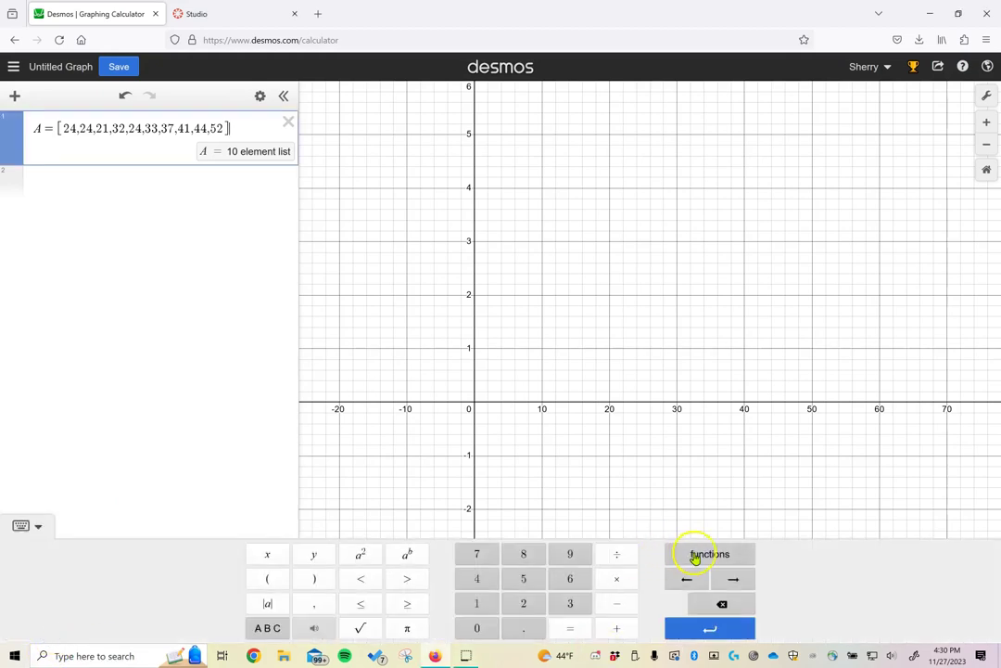
{"action": "left_click", "coordinate": [696, 554]}
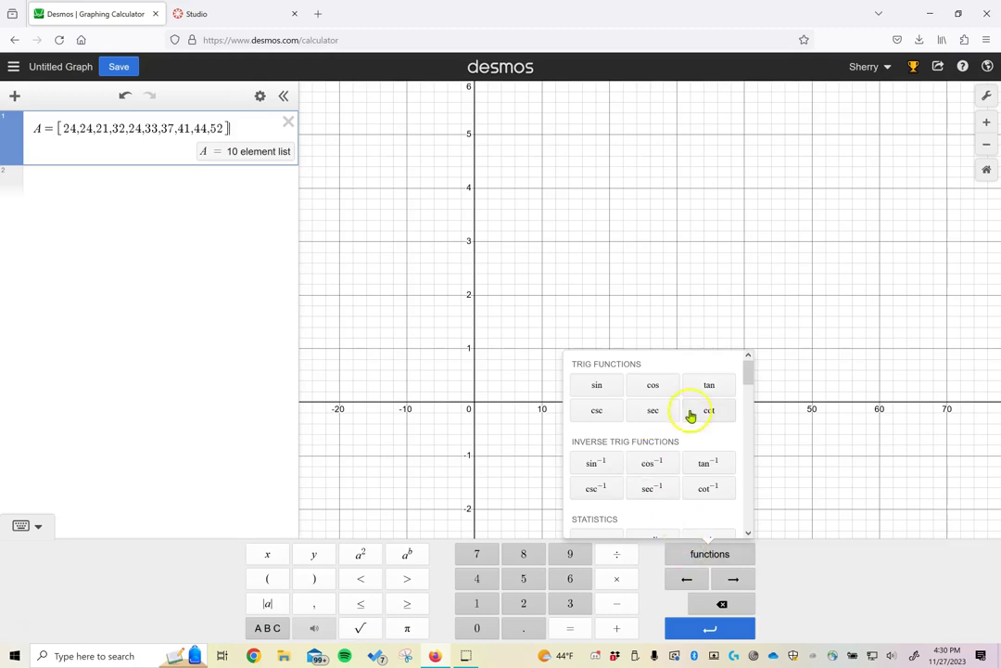
{"action": "scroll", "coordinate": [682, 414], "scroll_direction": "down", "scroll_amount": 4}
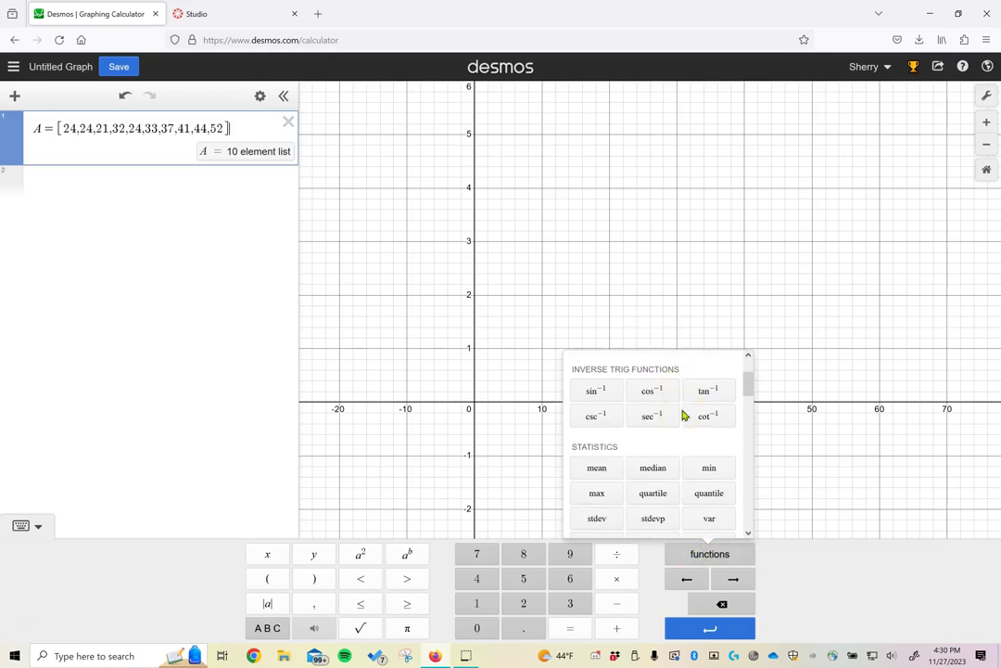
{"action": "scroll", "coordinate": [681, 415], "scroll_direction": "down", "scroll_amount": 2}
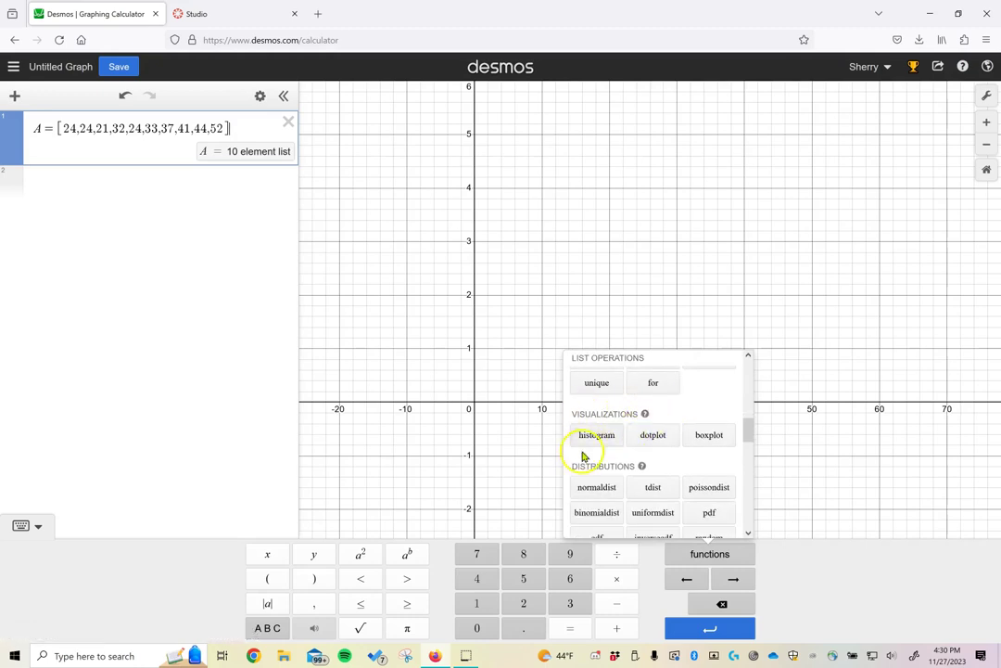
{"action": "left_click", "coordinate": [596, 436]}
Restore expression 1 to the unchanged list A definition, removing the stray histogram text
{"action": "key", "text": "BackSpace"}
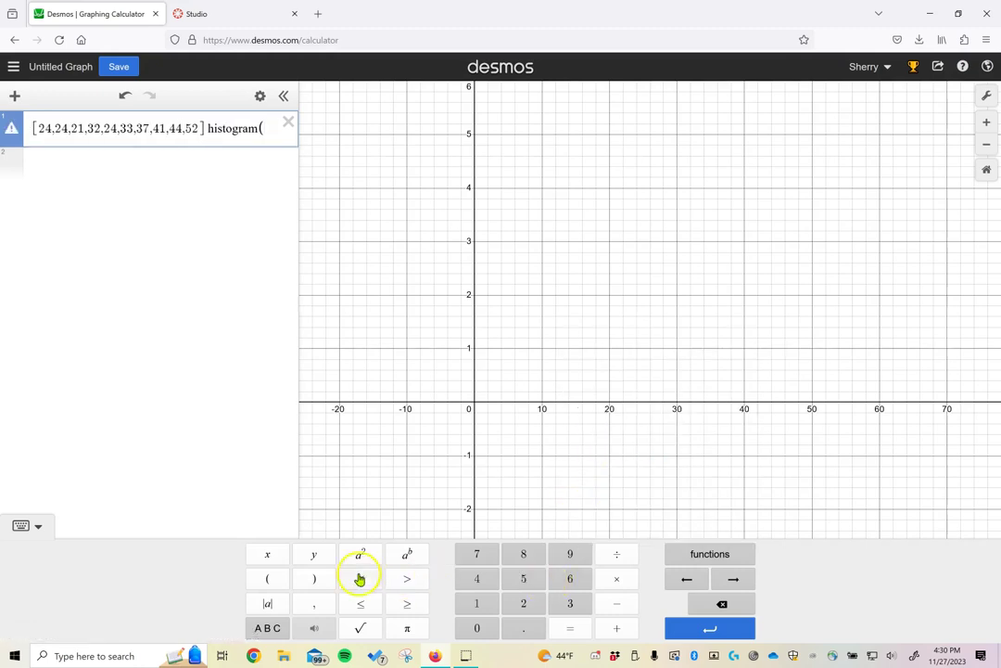
{"action": "key", "text": "Home"}
{"action": "type", "text": "A="}
{"action": "key", "text": "End"}
{"action": "key", "text": "BackSpace"}
{"action": "key", "text": "BackSpace"}
{"action": "key", "text": "BackSpace"}
{"action": "key", "text": "BackSpace"}
{"action": "key", "text": "BackSpace"}
{"action": "key", "text": "BackSpace"}
{"action": "key", "text": "BackSpace"}
{"action": "key", "text": "BackSpace"}
{"action": "key", "text": "BackSpace"}
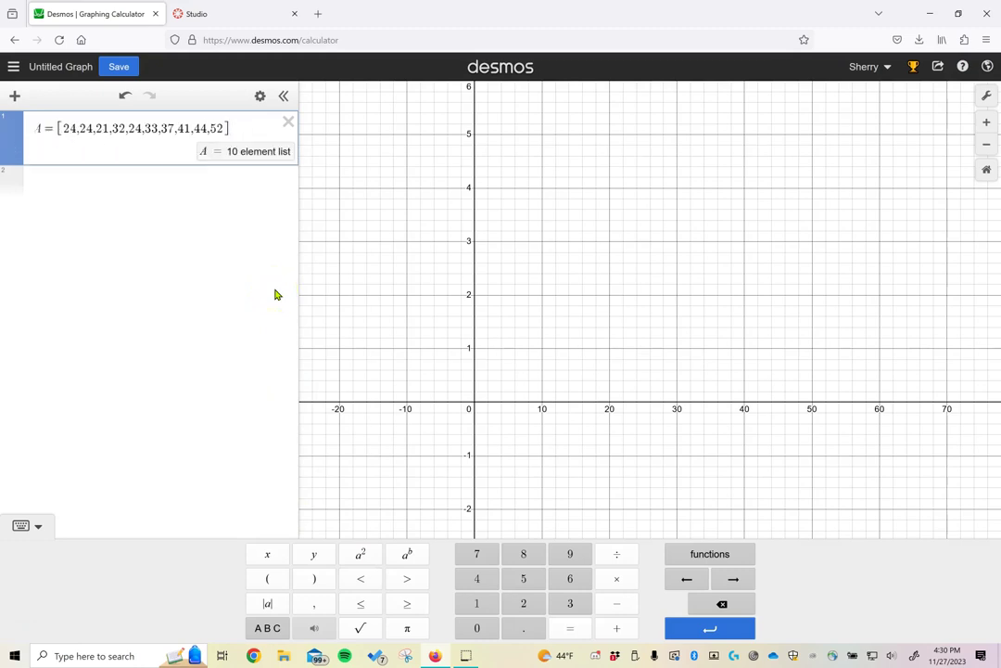
Start an empty histogram( in a new expression 2 below list A
{"action": "key", "text": "Return"}
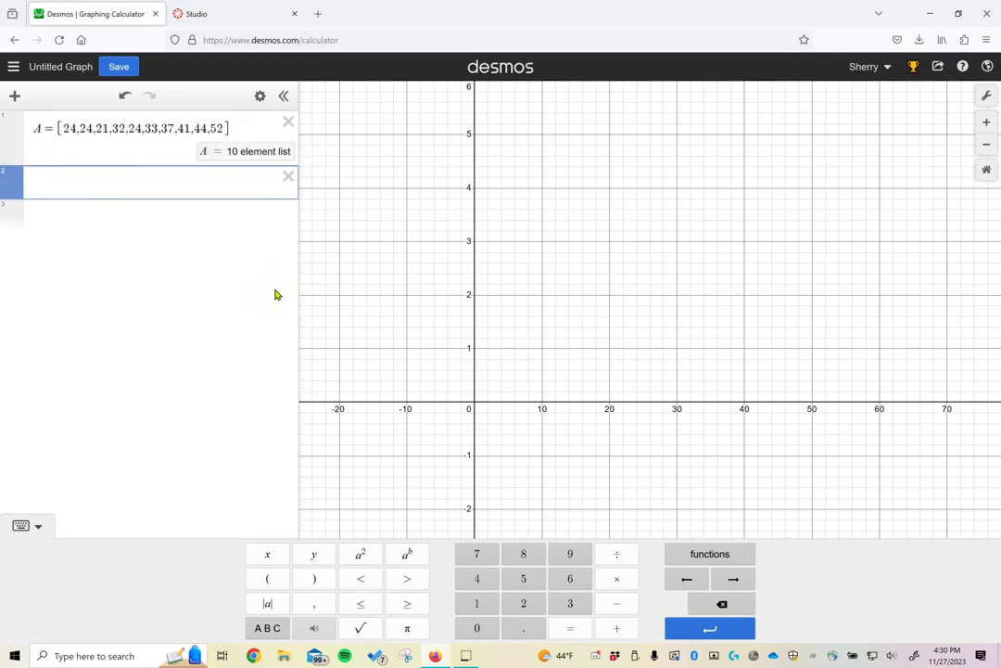
{"action": "left_click", "coordinate": [710, 554]}
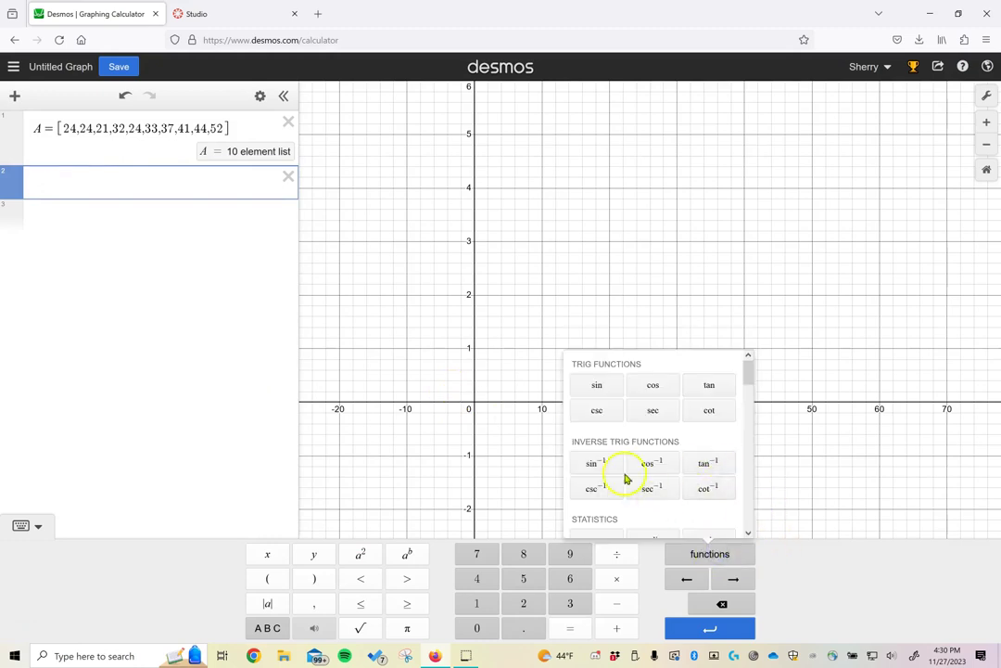
{"action": "scroll", "coordinate": [626, 478], "scroll_direction": "down", "scroll_amount": 5}
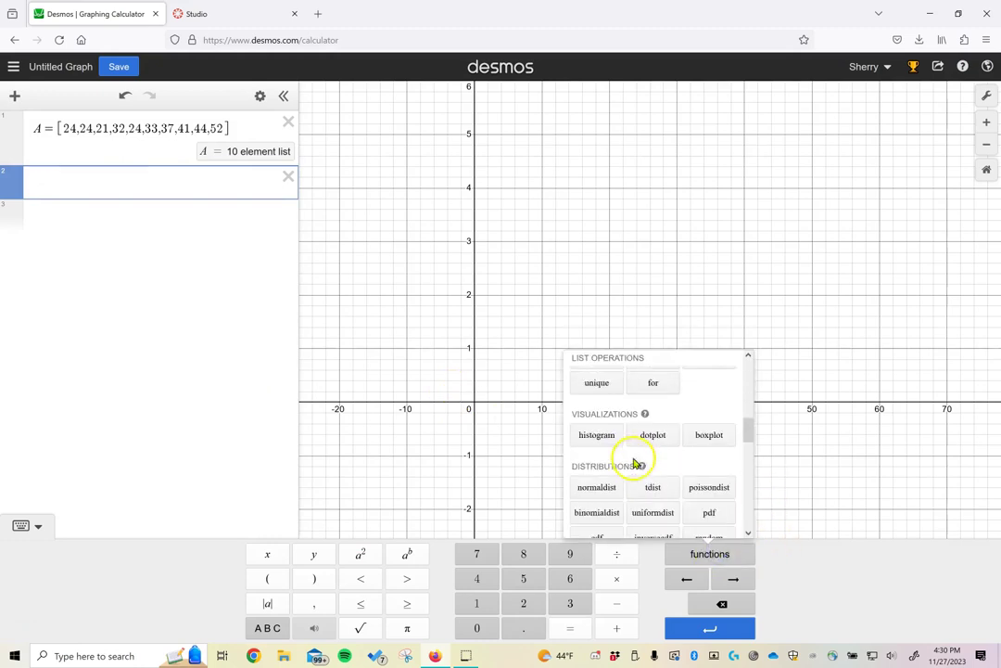
{"action": "left_click", "coordinate": [598, 436]}
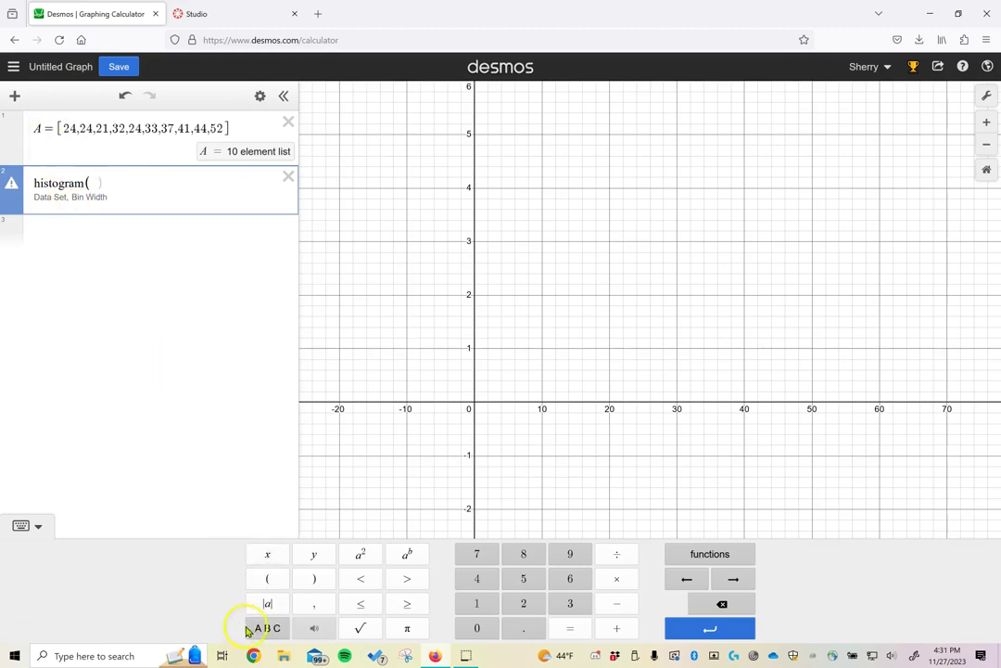
{"action": "left_click", "coordinate": [267, 628]}
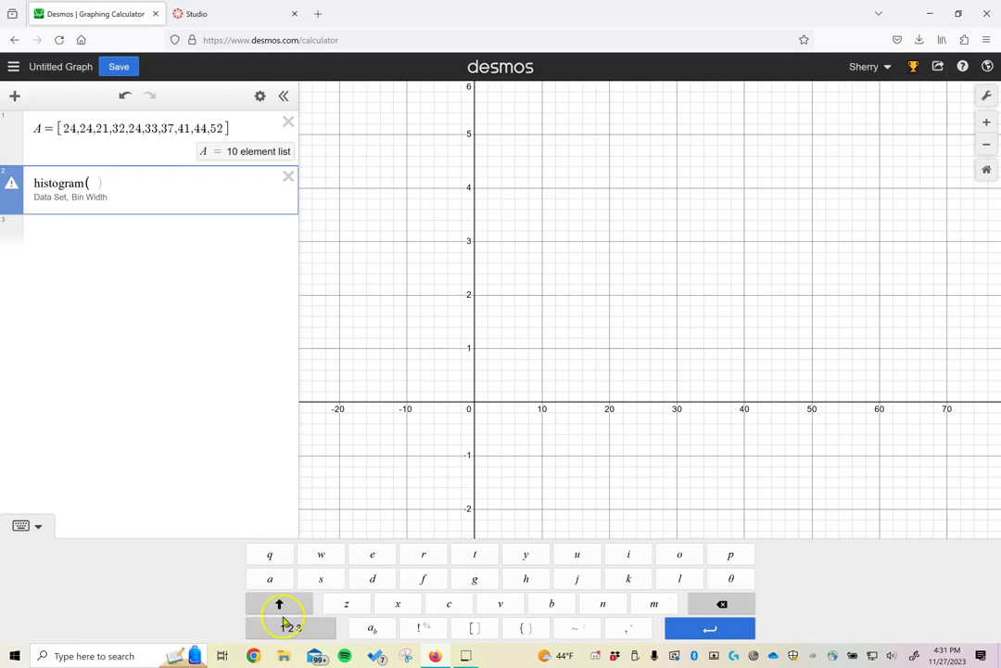
Enter capital A as the data set, giving histogram(A) with bin width 1
{"action": "left_click", "coordinate": [280, 604]}
{"action": "left_click", "coordinate": [269, 579]}
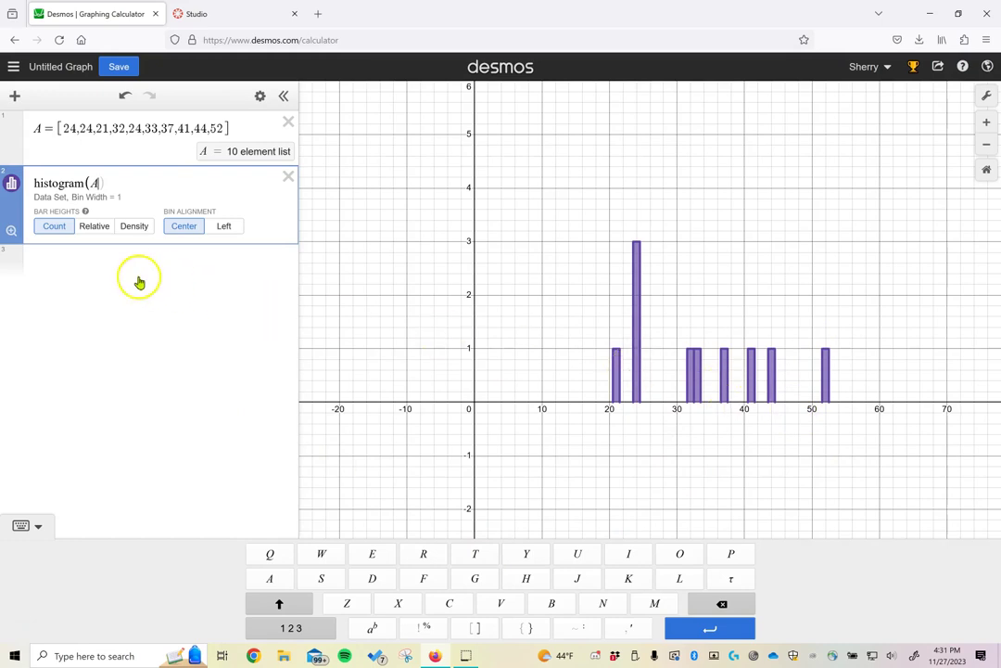
{"action": "type", "text": ","}
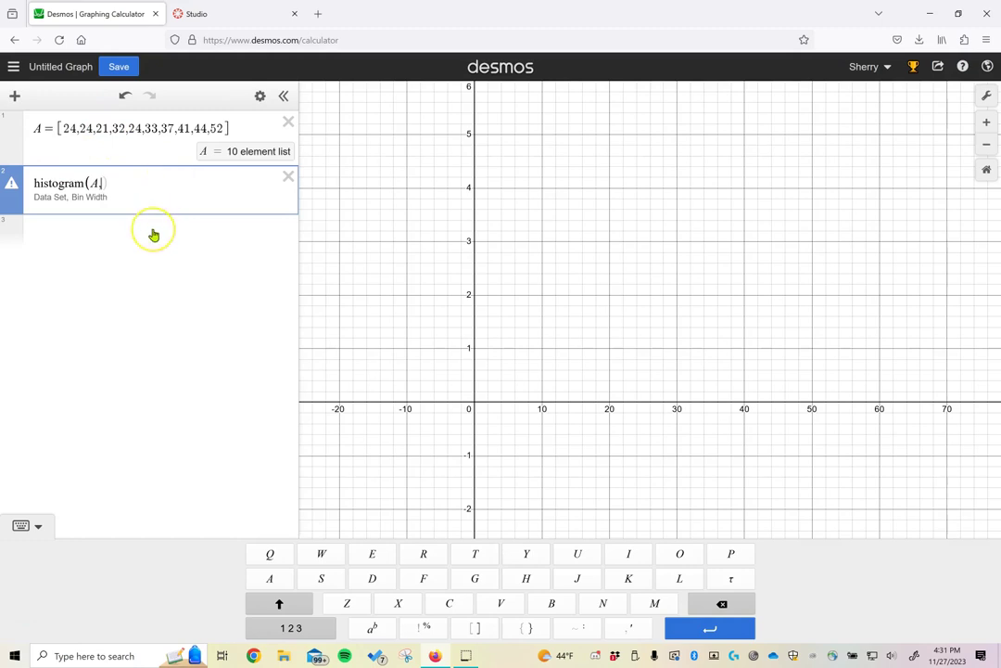
{"action": "key", "text": "BackSpace"}
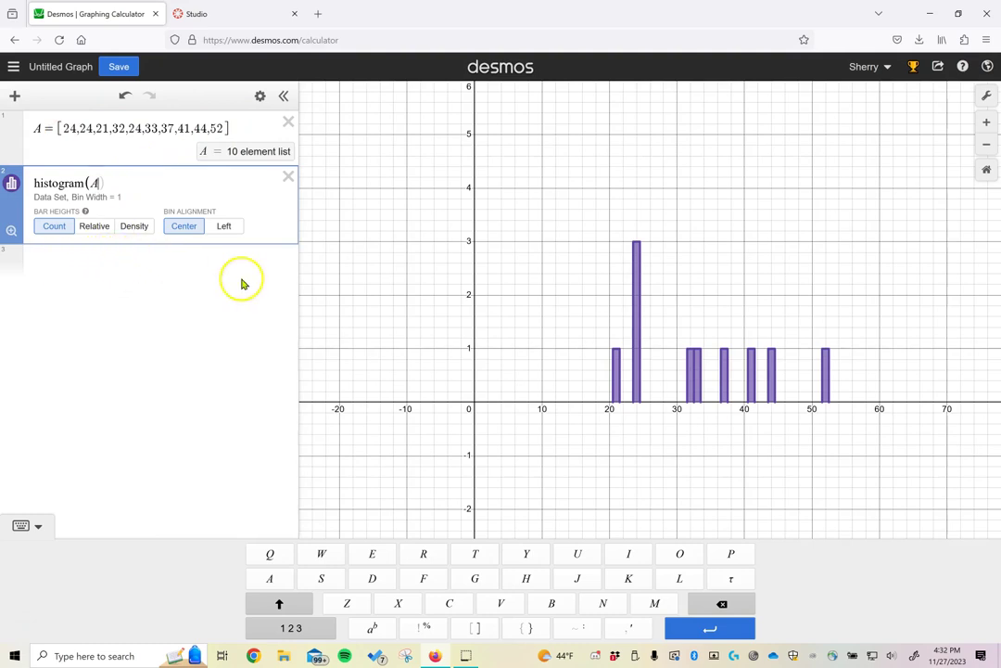
Change the histogram to histogram(A,5) with Left bin alignment
{"action": "left_click", "coordinate": [100, 183]}
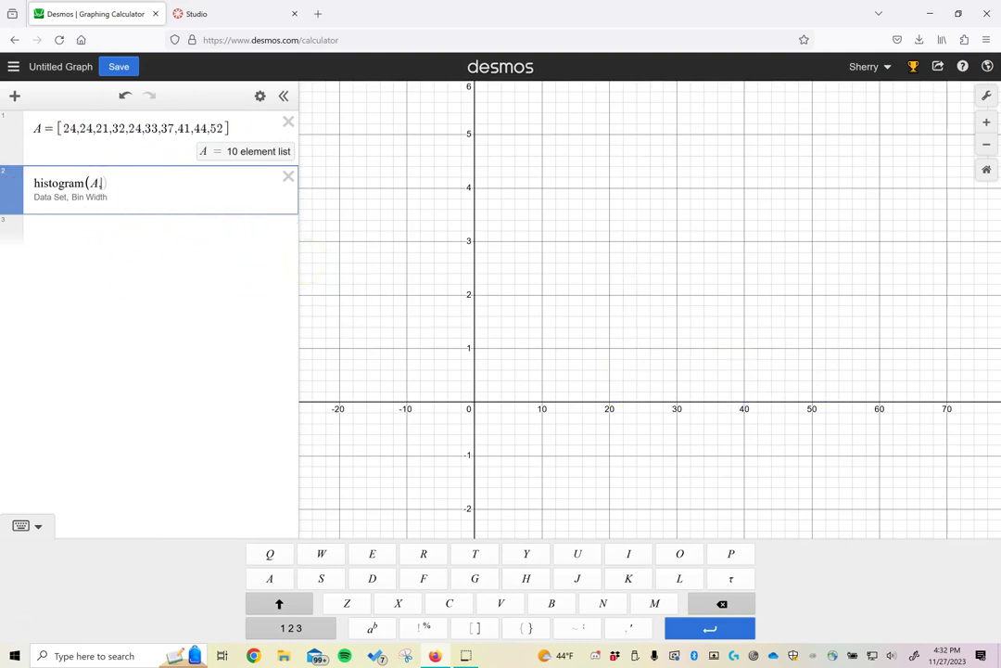
{"action": "type", "text": ",5"}
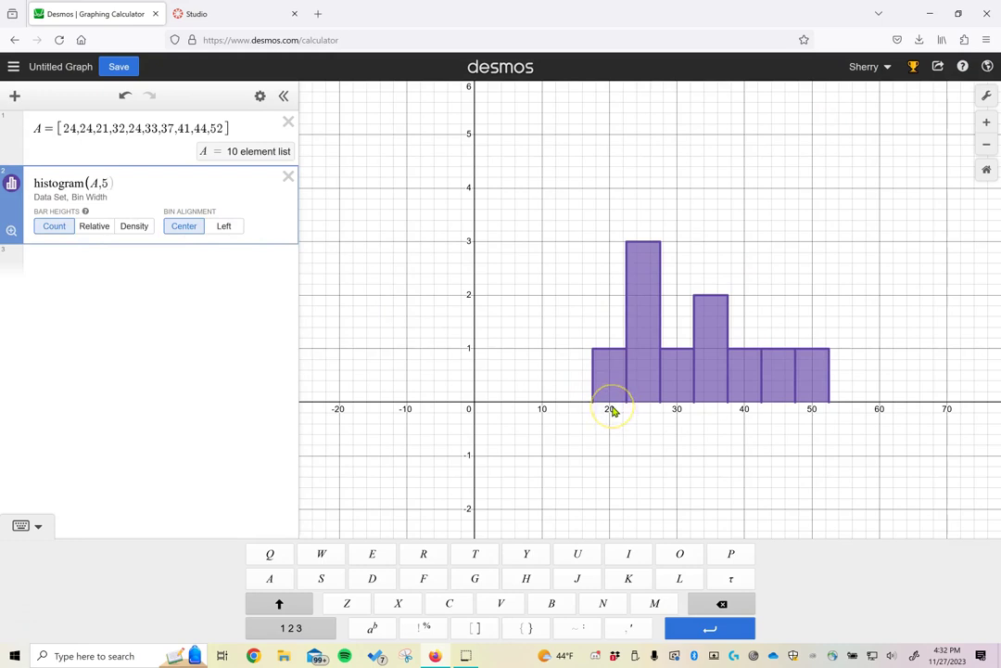
{"action": "left_click", "coordinate": [228, 227]}
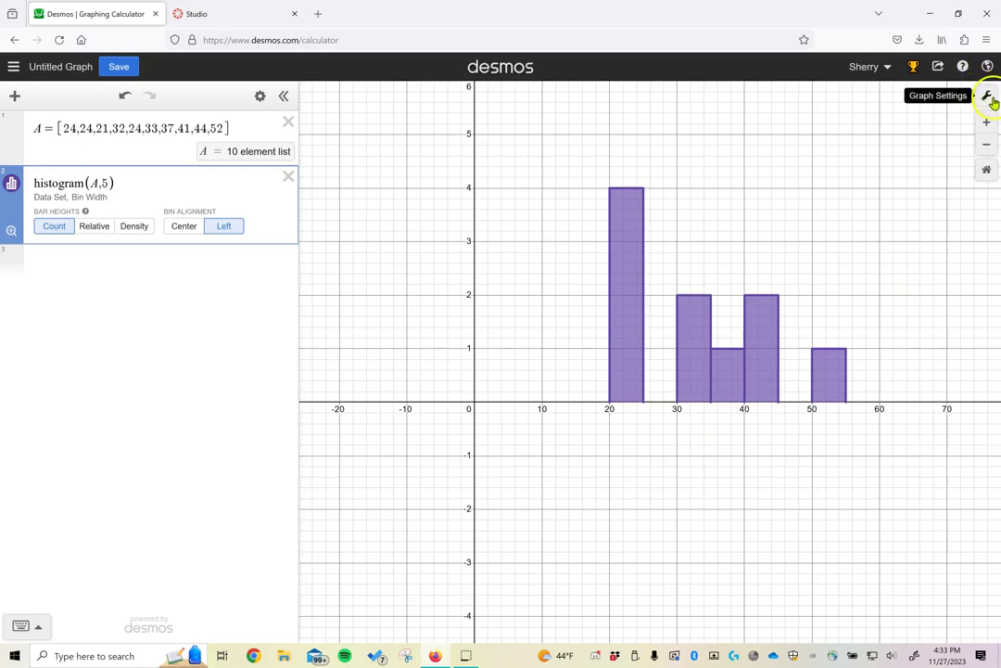
Label the x-axis '# of Women CEOs' and the y-axis 'frequency (in years)' in Graph Settings
{"action": "left_click", "coordinate": [991, 96]}
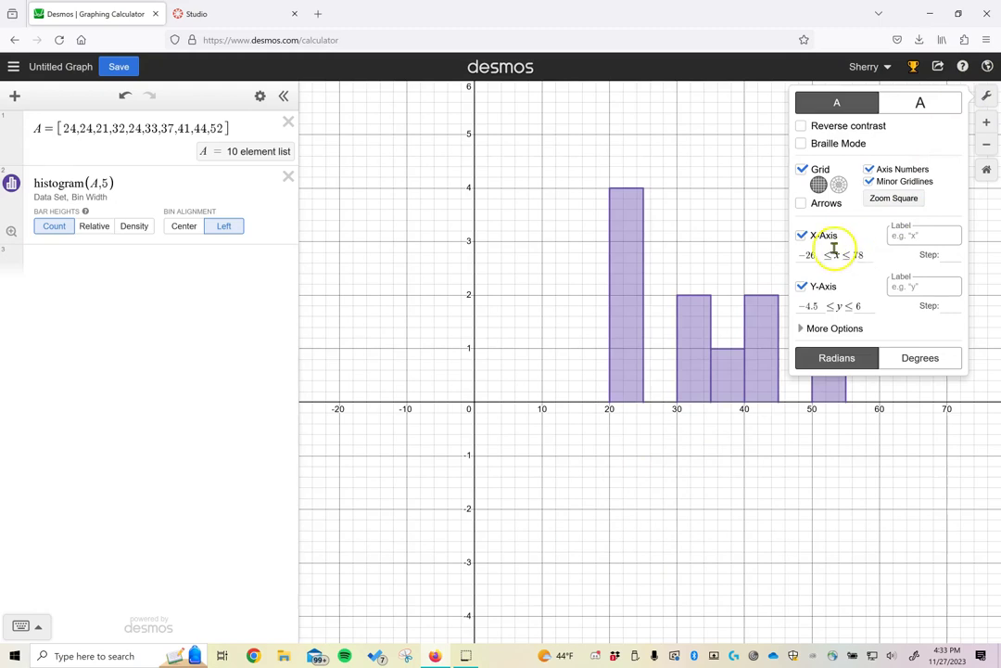
{"action": "left_click", "coordinate": [912, 237]}
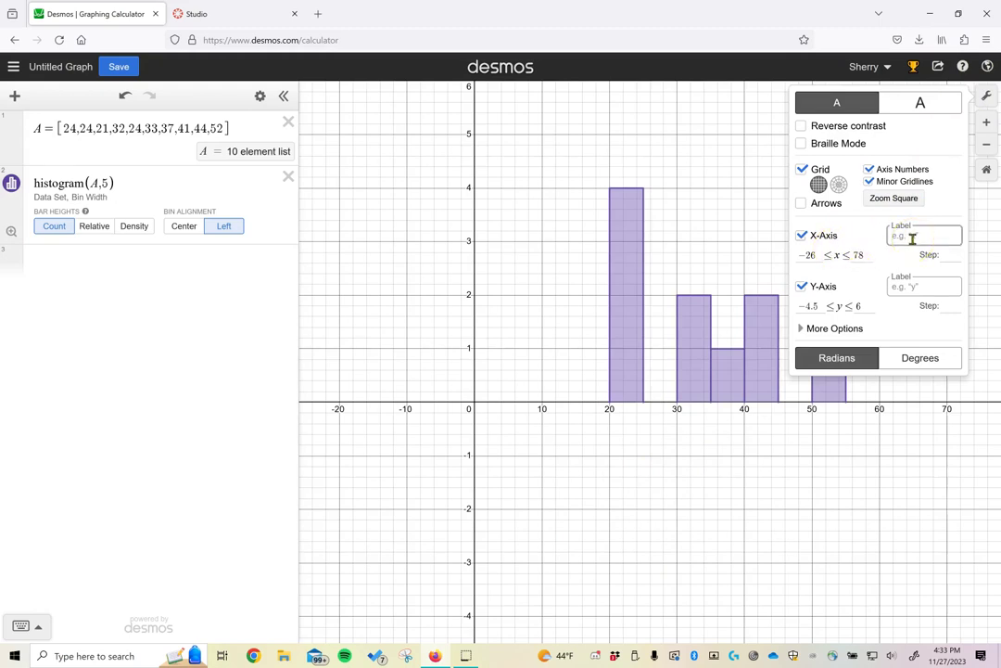
{"action": "left_click", "coordinate": [912, 238]}
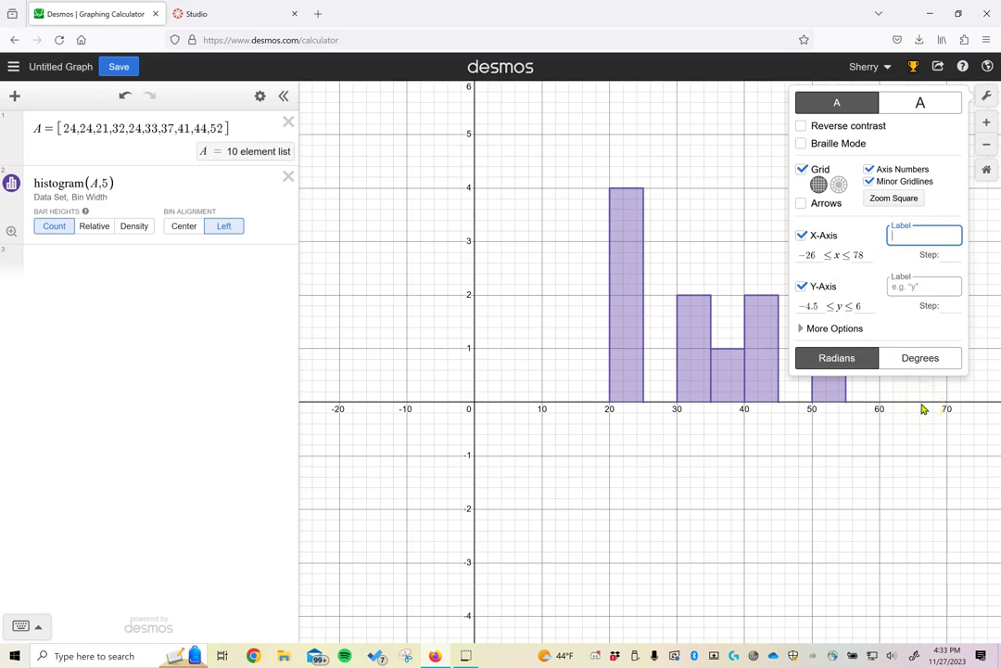
{"action": "type", "text": "# of Women CE"}
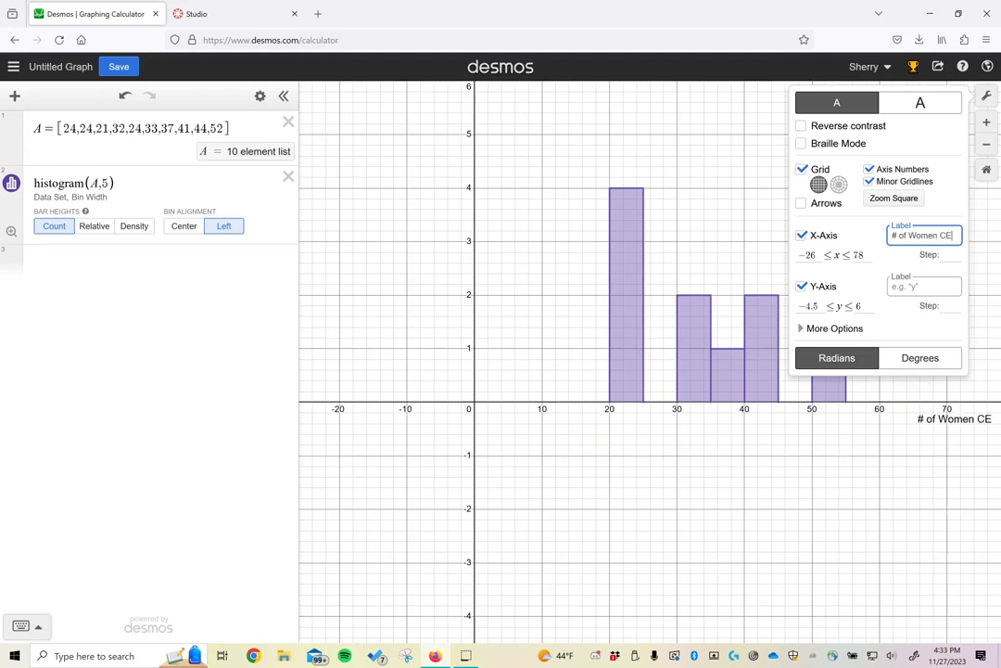
{"action": "type", "text": "Os"}
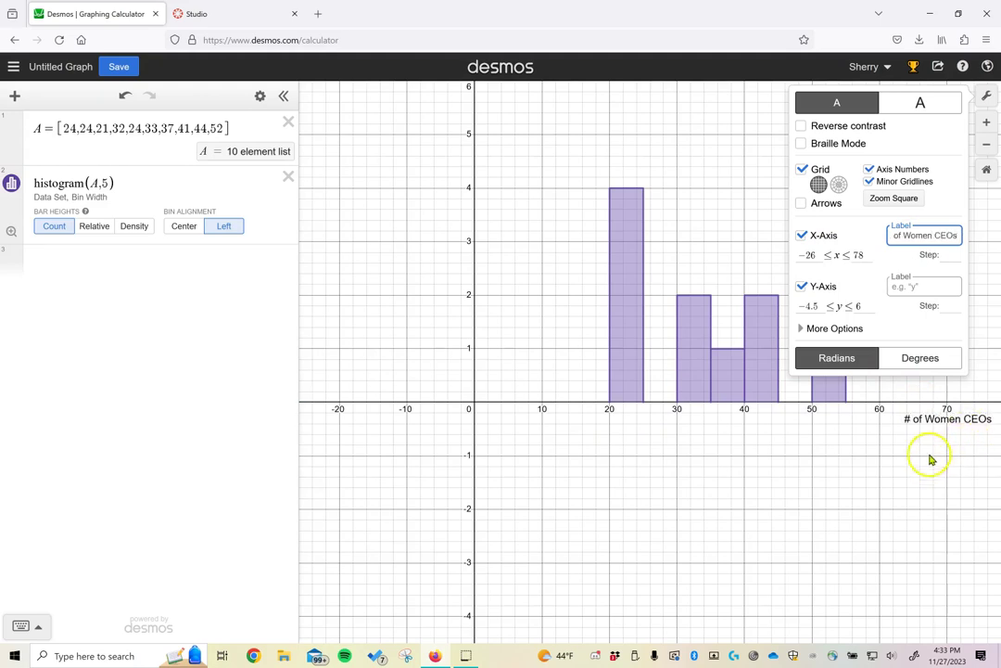
{"action": "left_click", "coordinate": [909, 284]}
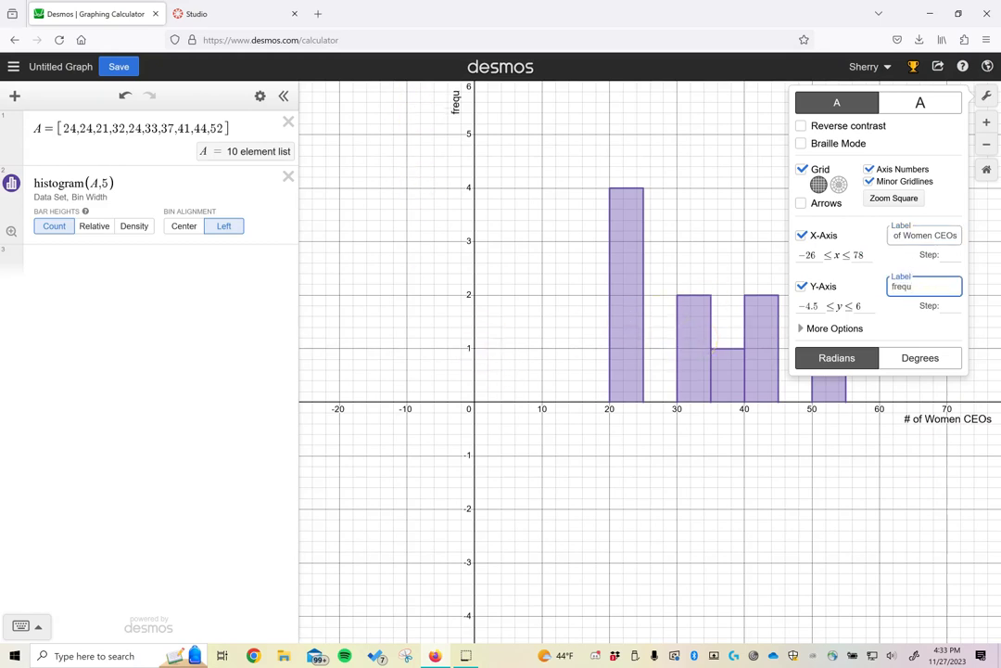
{"action": "type", "text": "frequency (in years"}
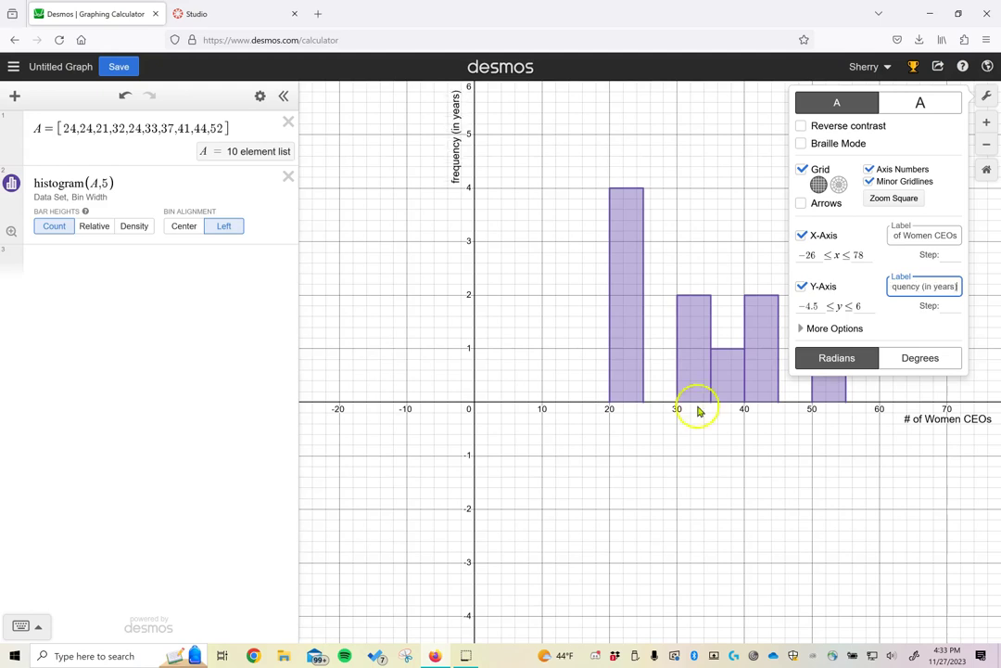
{"action": "left_click", "coordinate": [832, 475]}
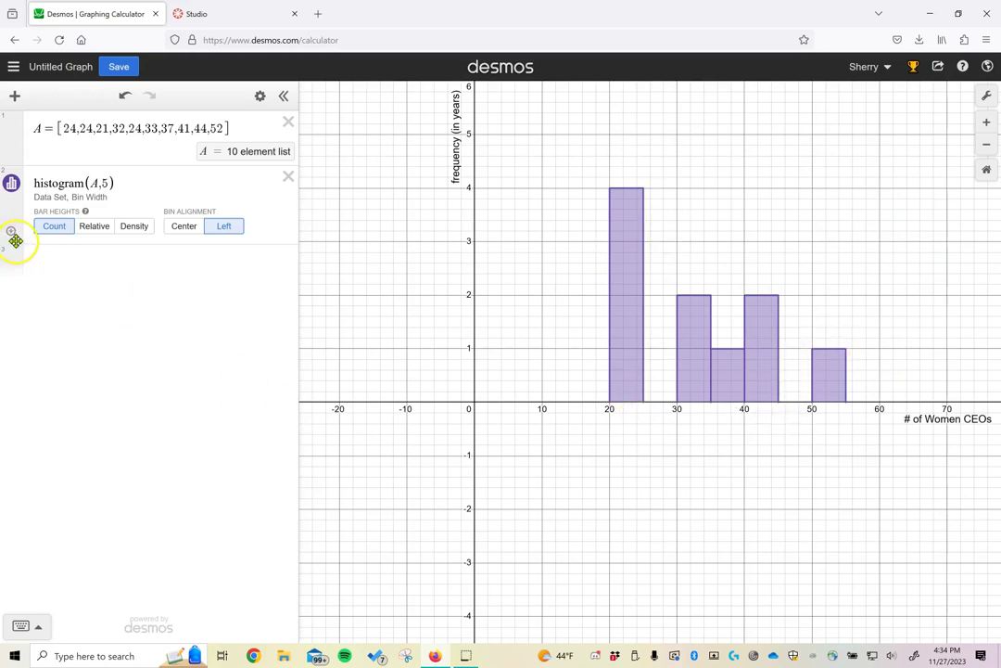
Zoom to fit histogram(A,5) so its bars fill the graph view
{"action": "left_click", "coordinate": [11, 232]}
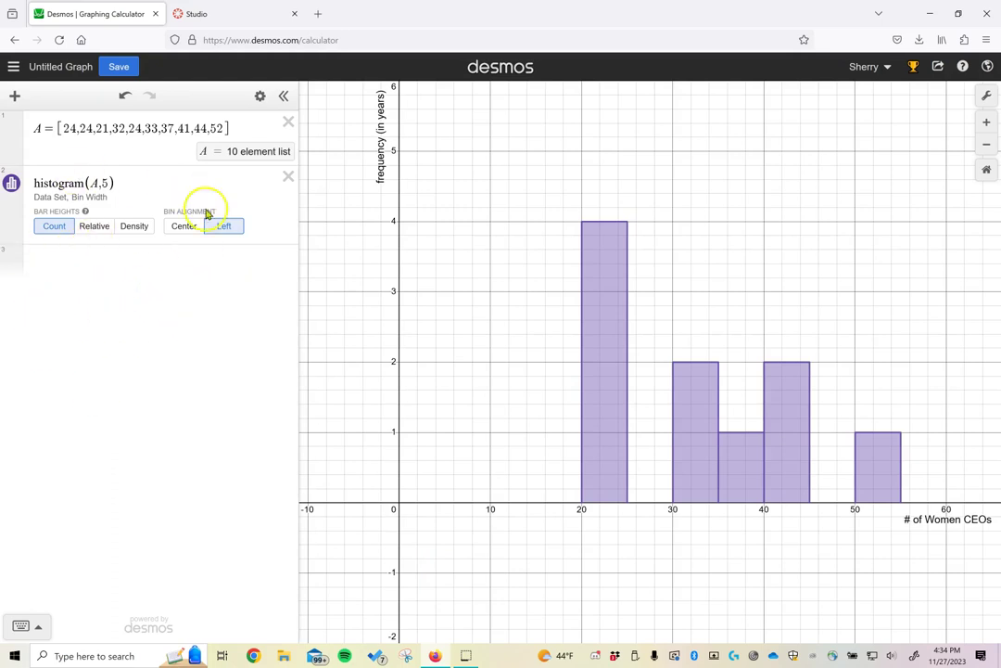
{"action": "left_click", "coordinate": [255, 227]}
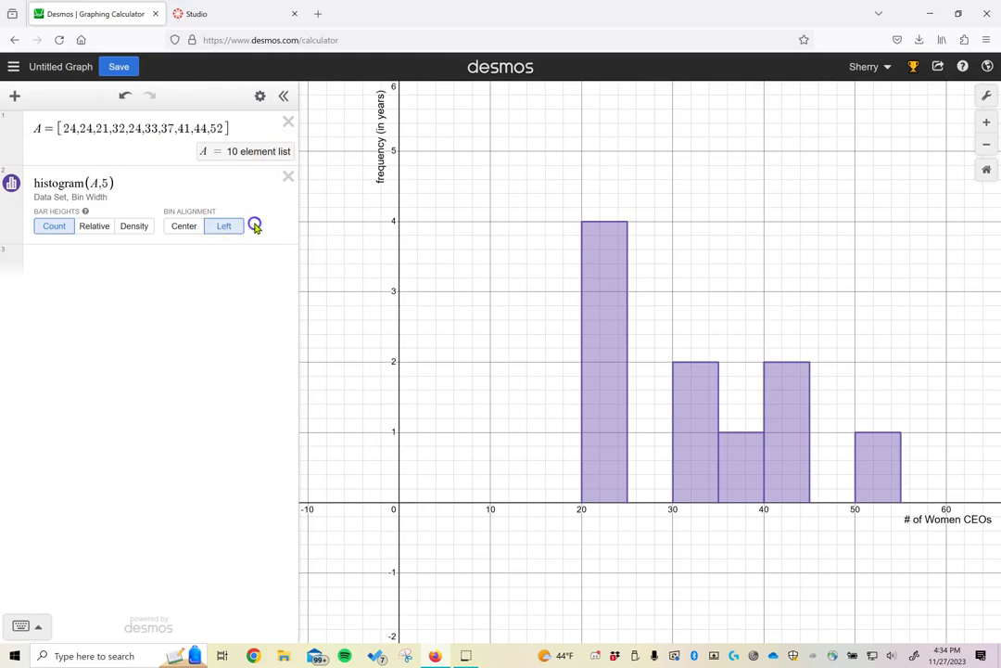
Add boxplot(A) as a third expression
{"action": "left_click", "coordinate": [196, 179]}
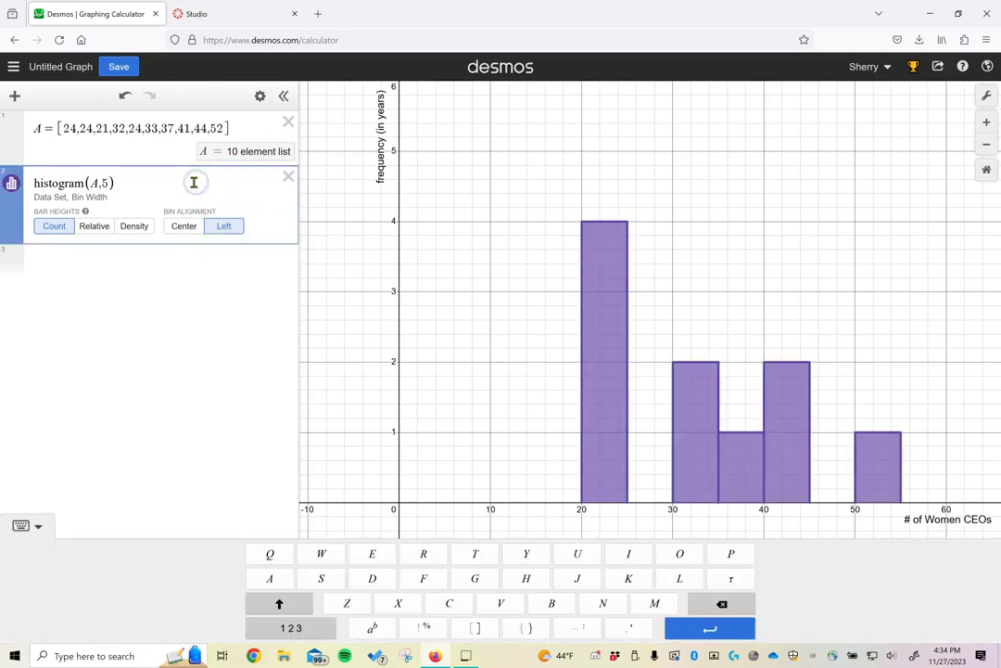
{"action": "left_click", "coordinate": [171, 306]}
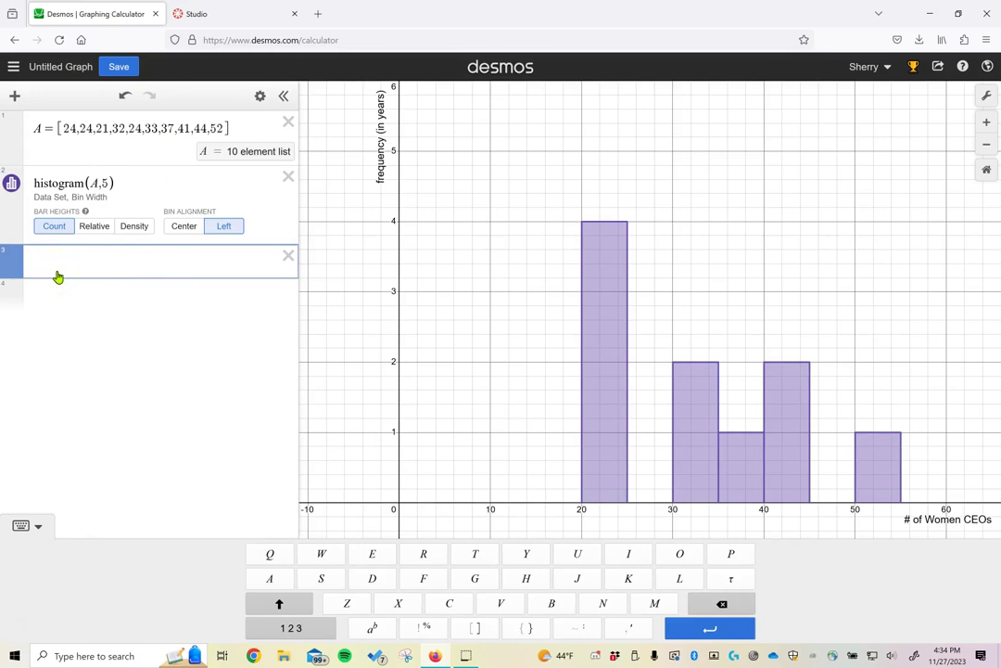
{"action": "type", "text": "boxplot("}
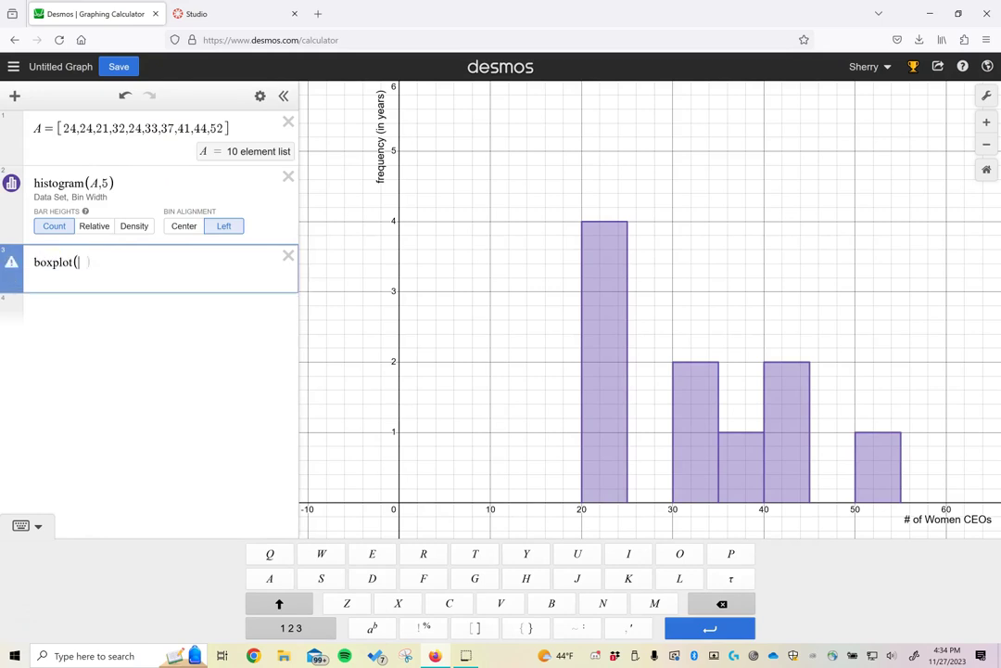
{"action": "type", "text": "A"}
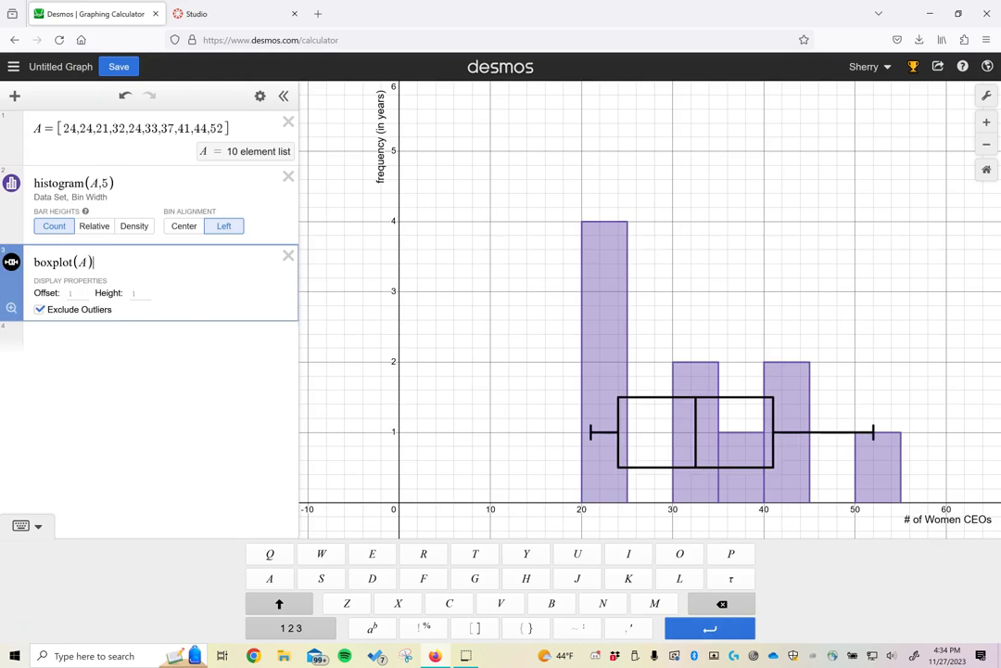
{"action": "left_click", "coordinate": [218, 433]}
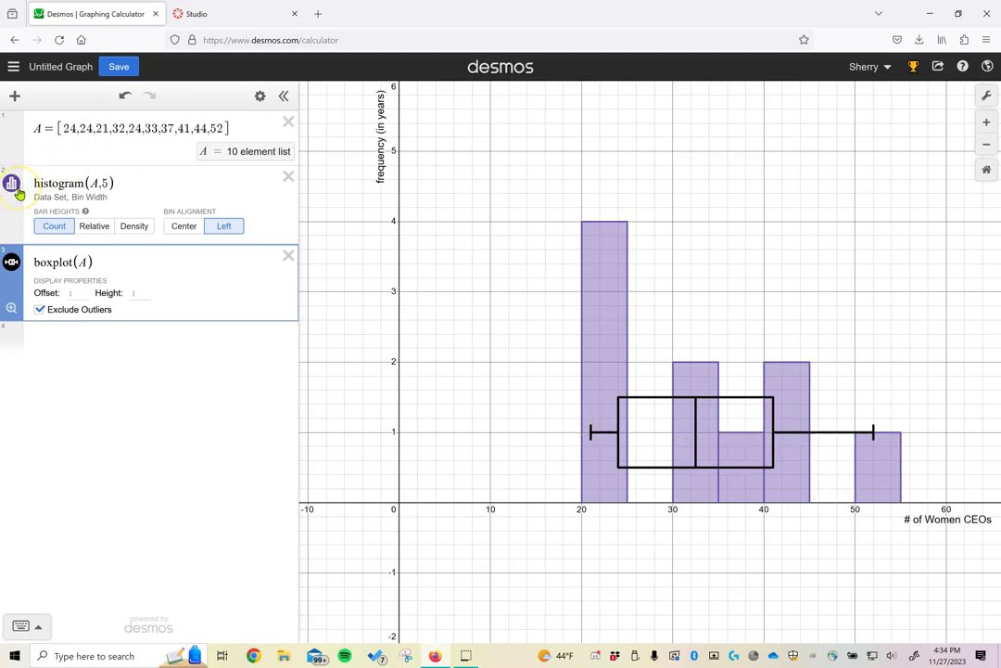
Hide the boxplot so only the histogram remains visible
{"action": "left_click", "coordinate": [13, 184]}
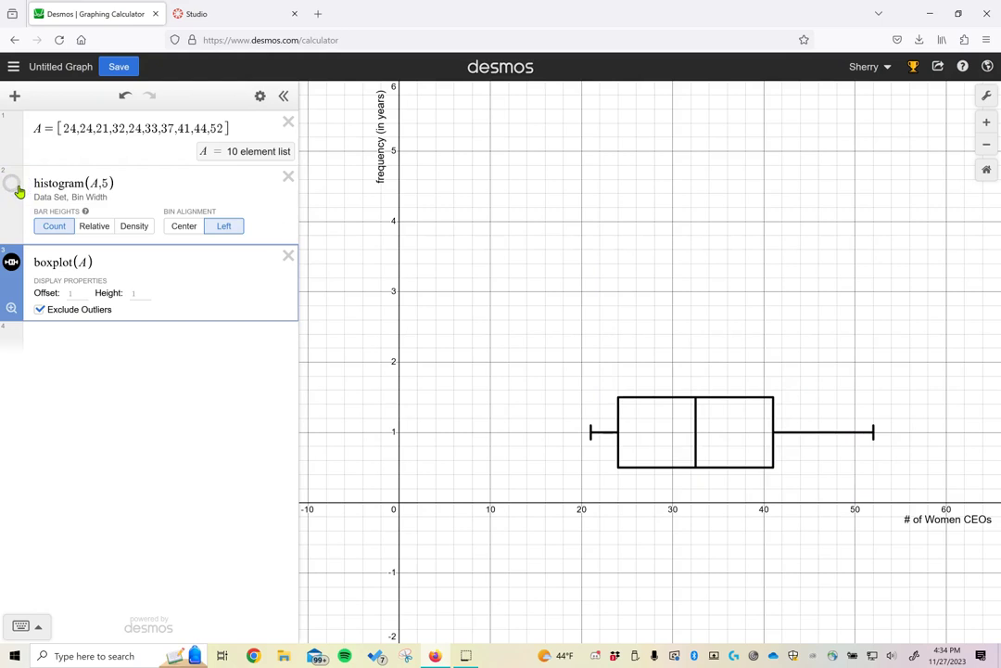
{"action": "left_click", "coordinate": [14, 185]}
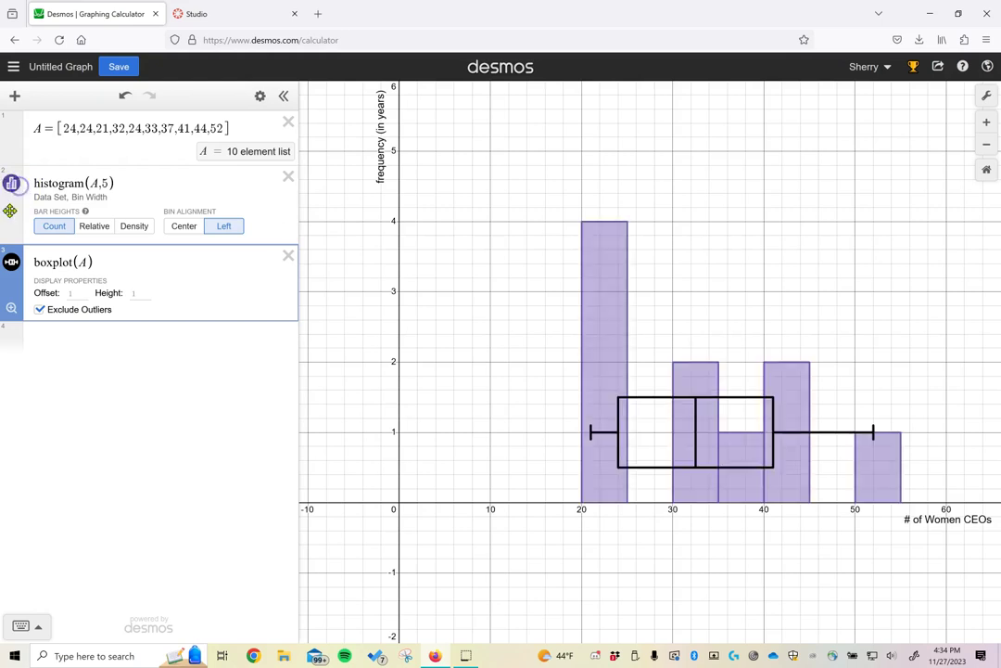
{"action": "left_click", "coordinate": [12, 262]}
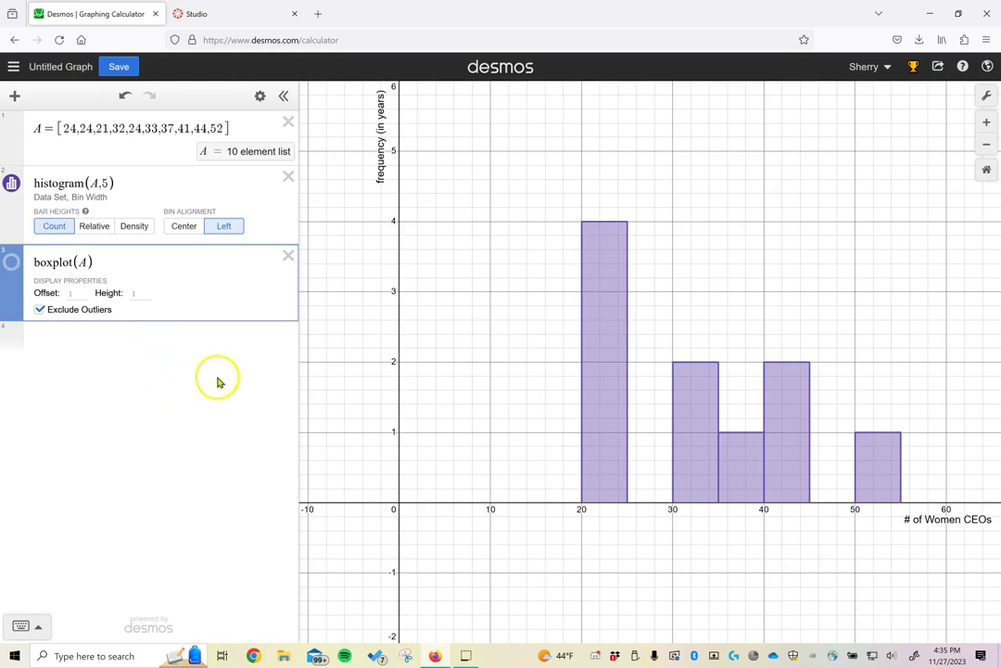
Set the boxplot offset to 5 and show it again above the histogram
{"action": "left_click", "coordinate": [85, 293]}
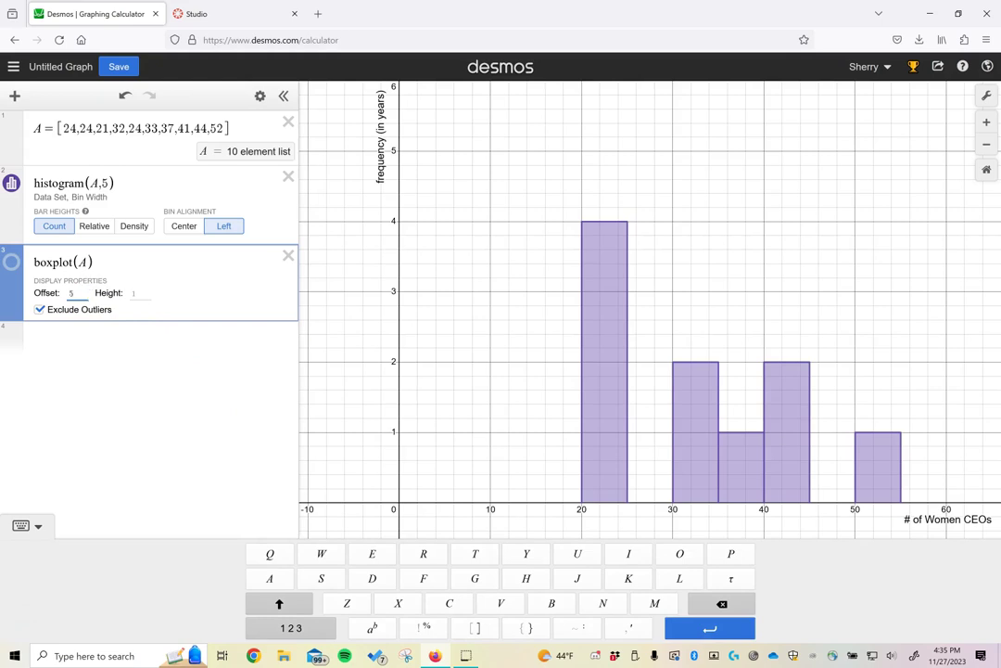
{"action": "key", "text": "Return"}
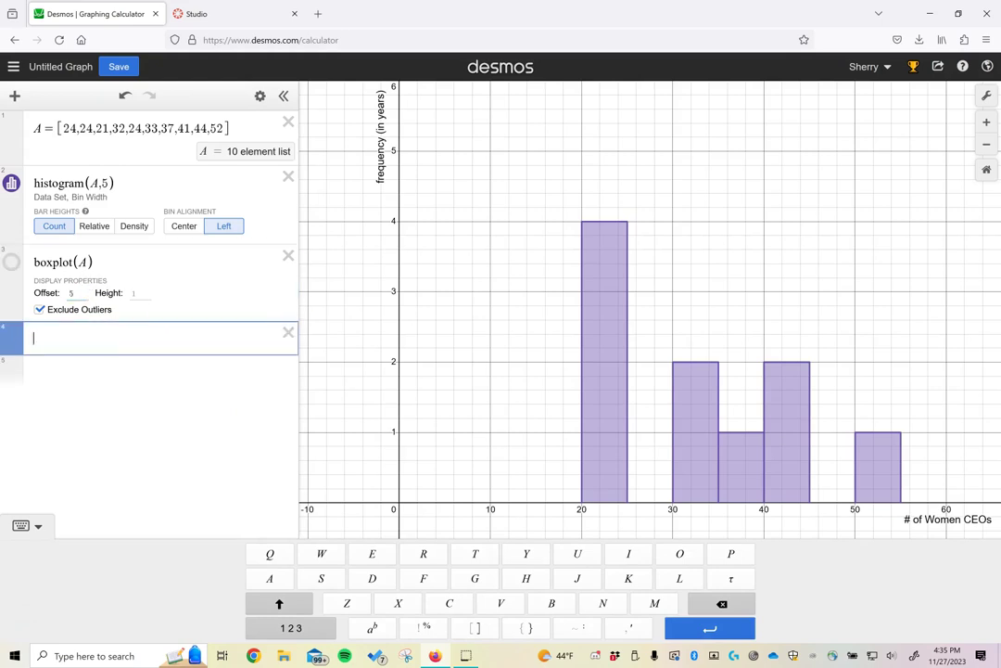
{"action": "left_click", "coordinate": [11, 262]}
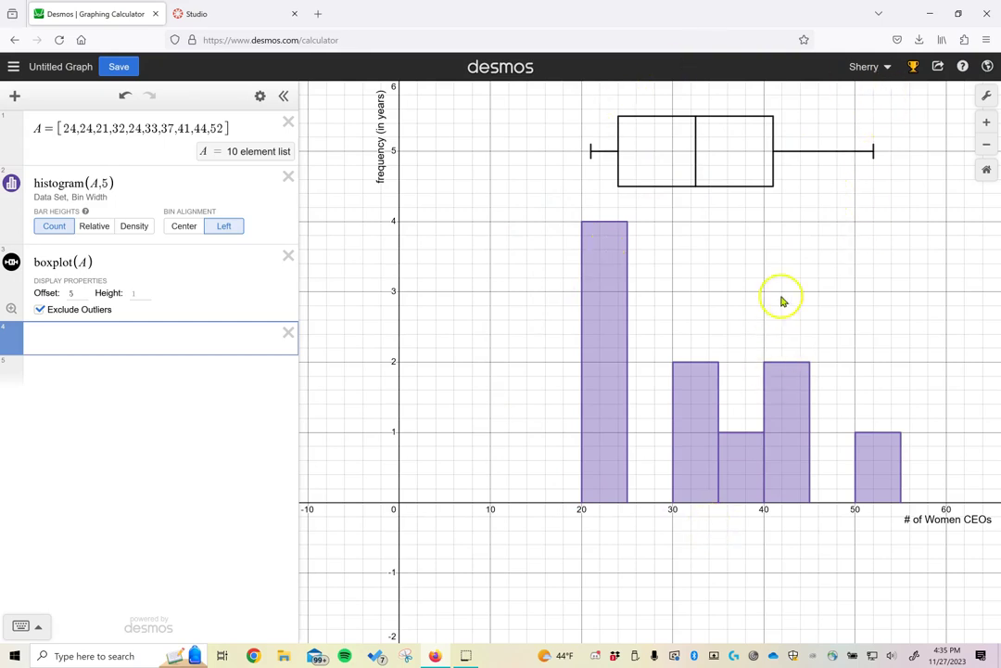
{"action": "left_click", "coordinate": [936, 67]}
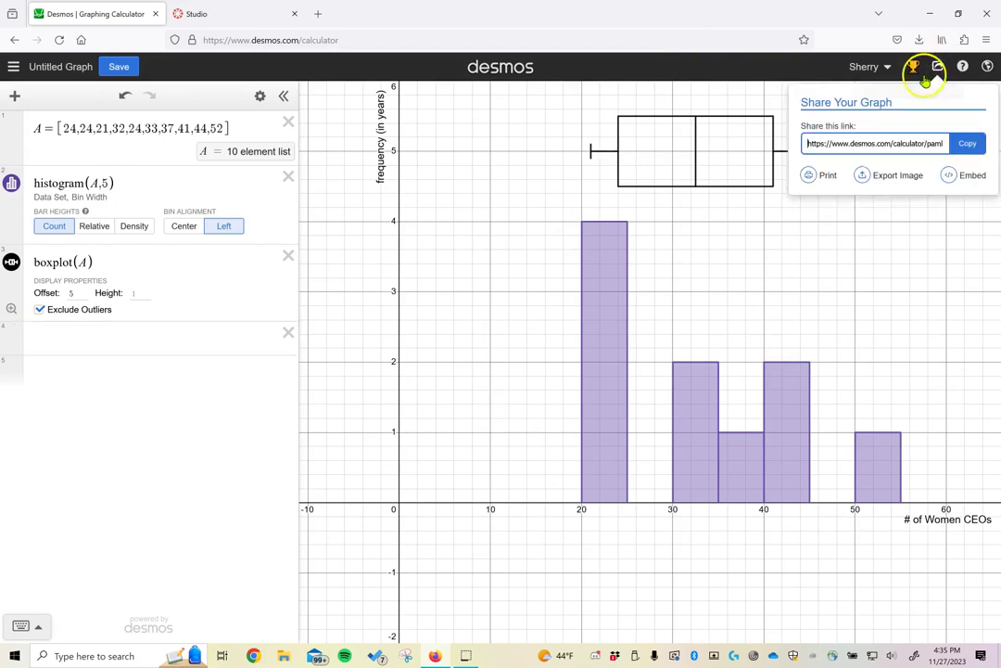
{"action": "left_click", "coordinate": [866, 180]}
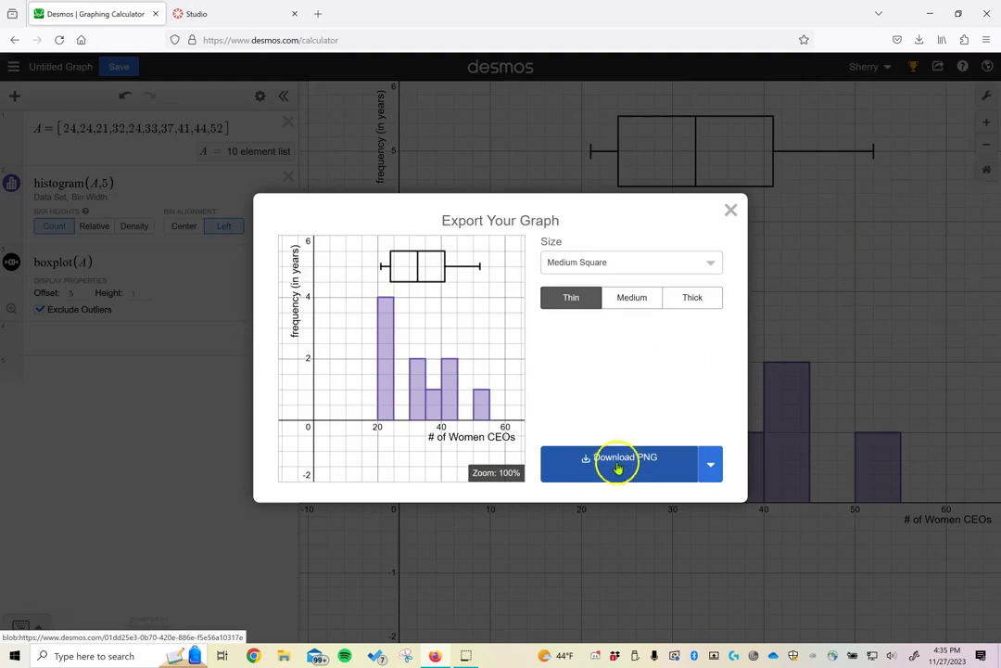
{"action": "left_click", "coordinate": [734, 213]}
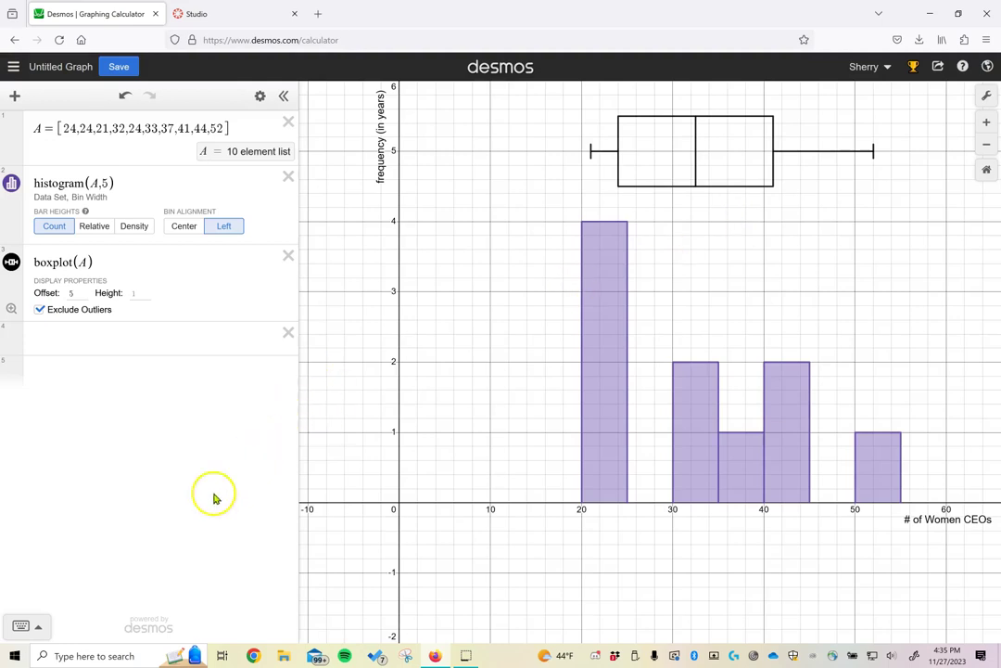
Open the on-screen math keypad for editing the list A definition
{"action": "left_click", "coordinate": [37, 630]}
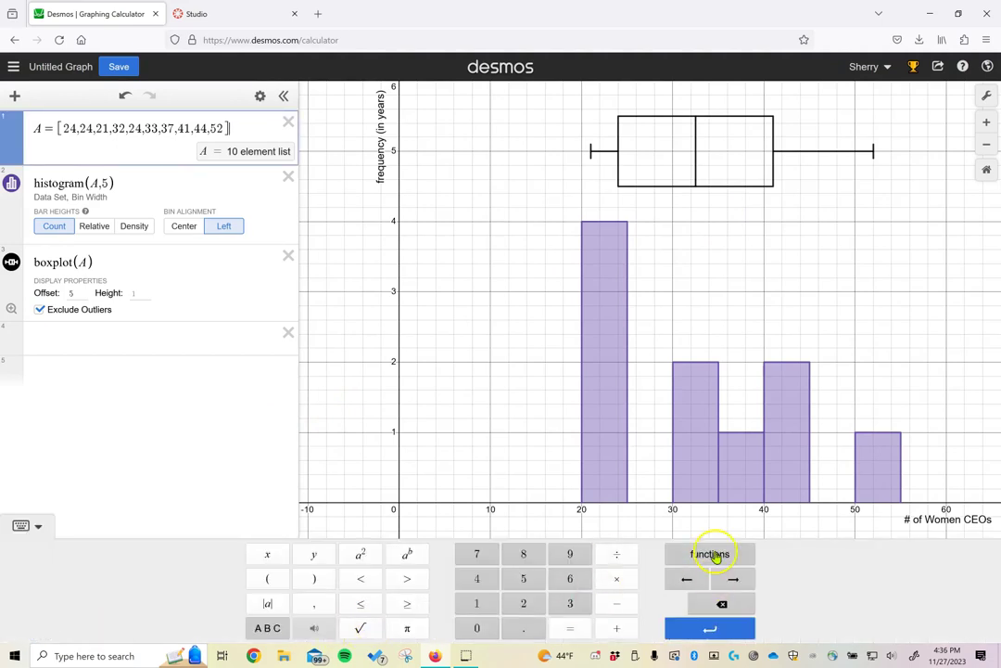